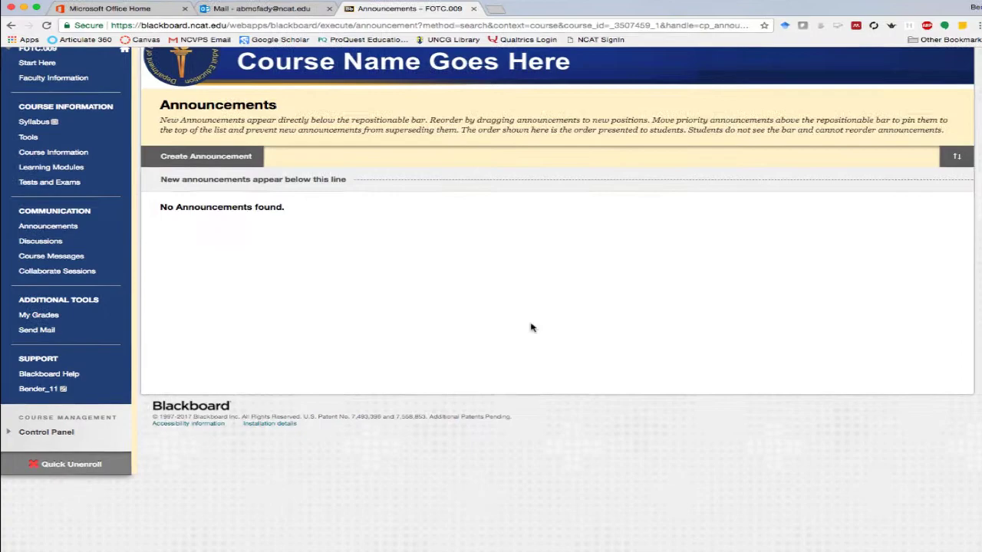
Open the Import Package form for course FOTC.009 from the Packages and Utilities tools
click(27, 433)
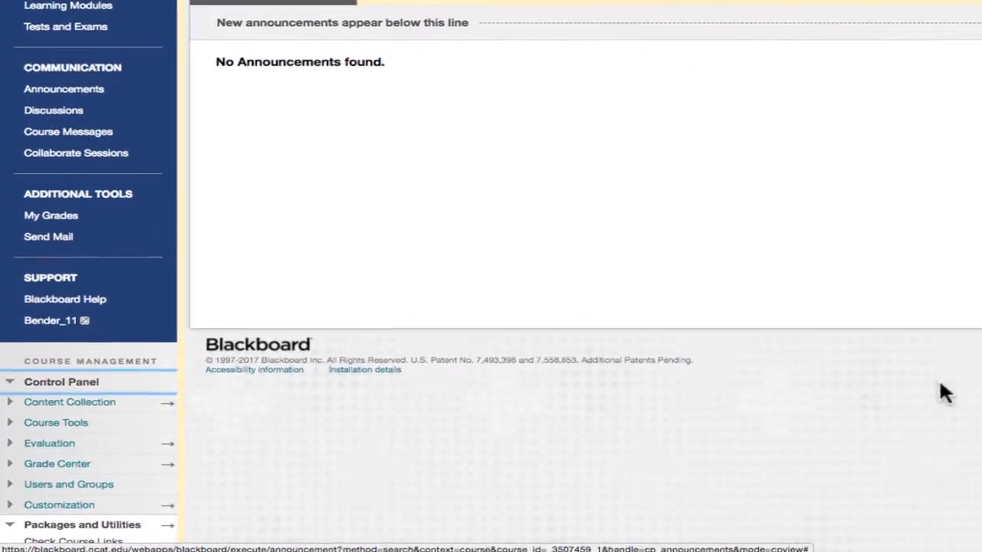
scroll(490, 276, down, 1)
scroll(487, 434, down, 3)
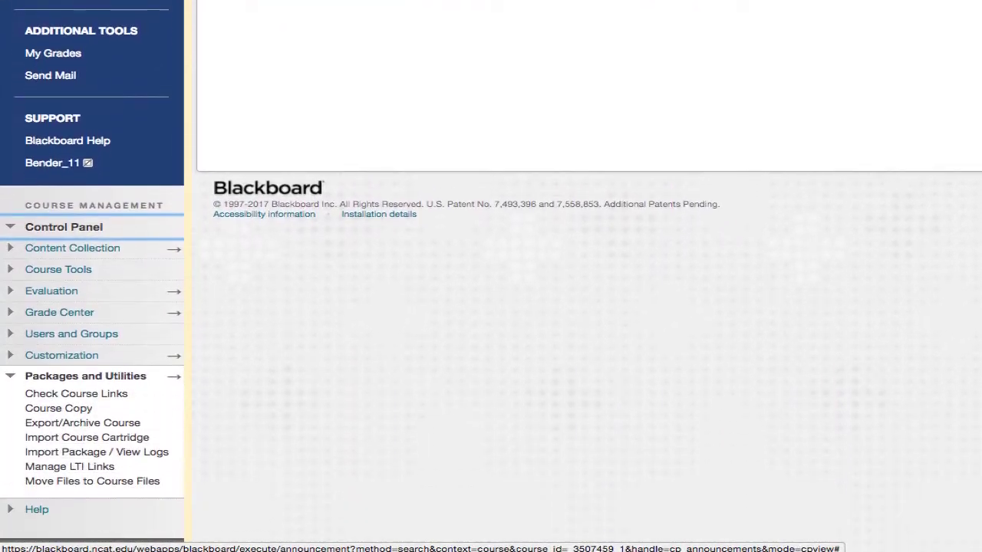
click(10, 365)
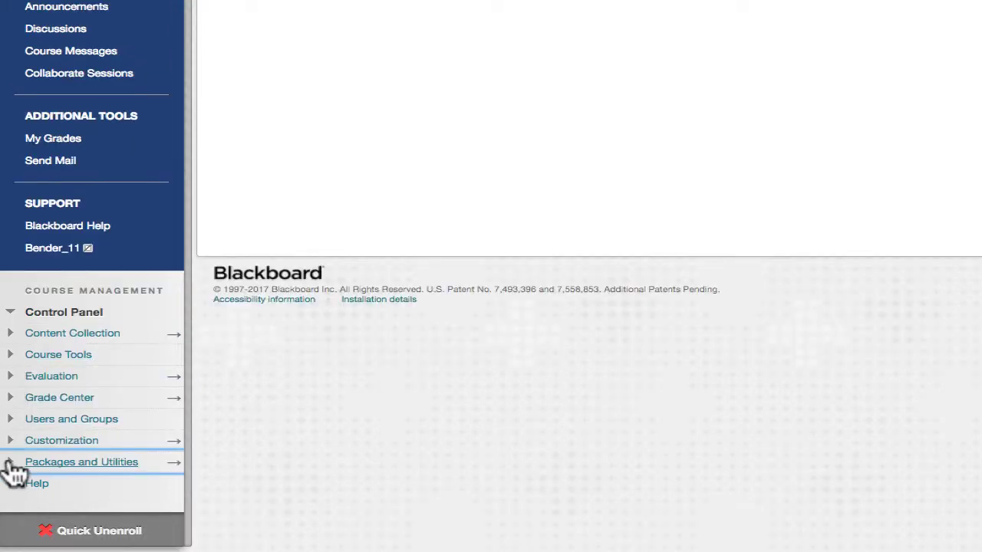
click(10, 464)
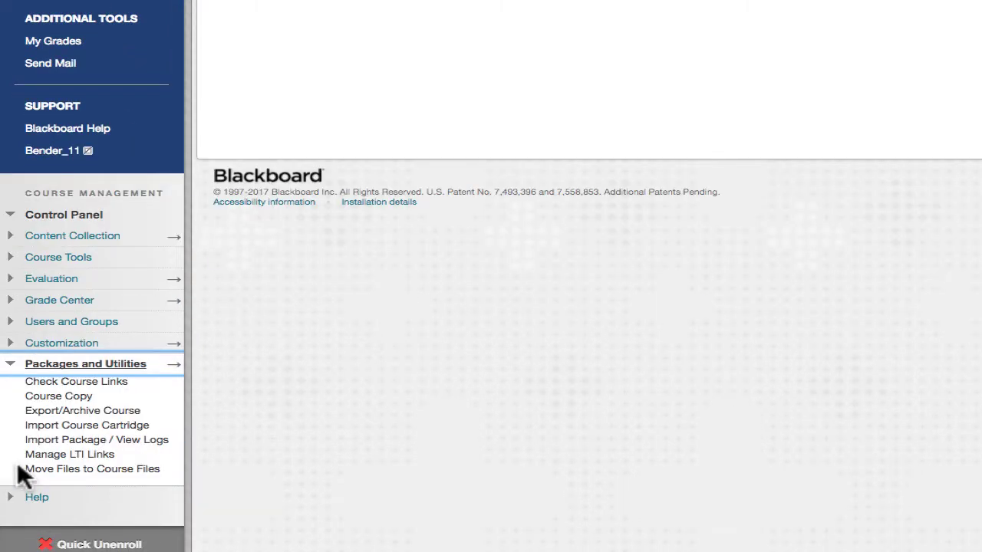
click(65, 444)
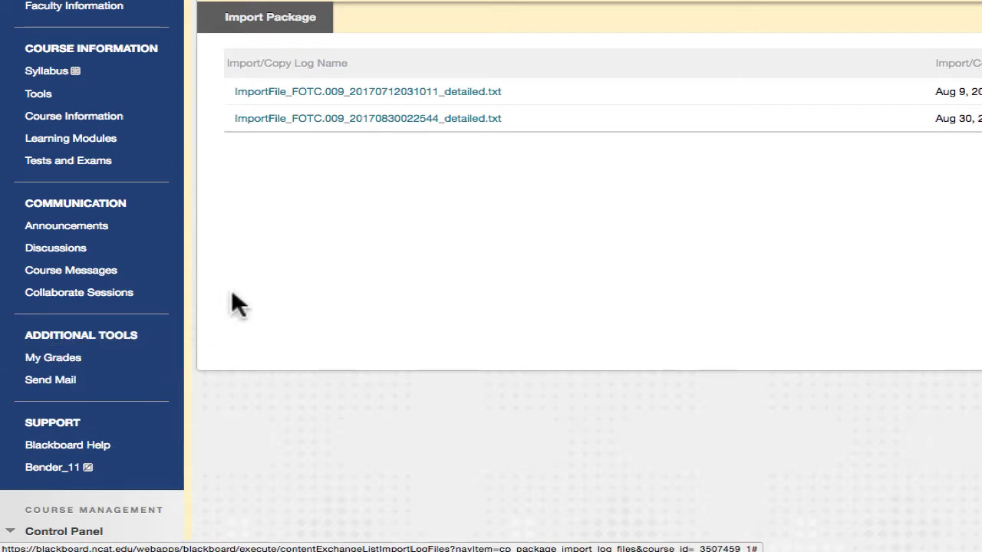
click(307, 32)
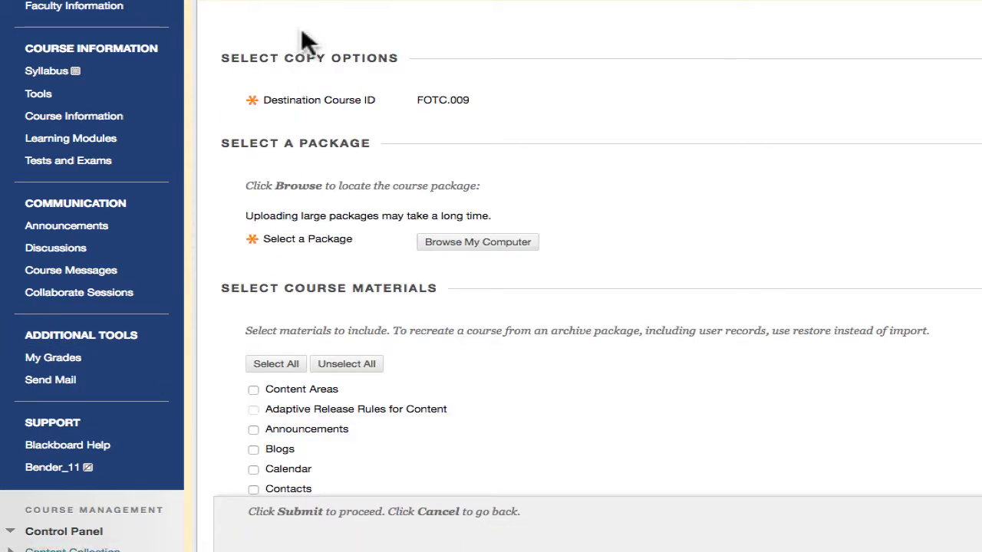
Attach ExportFile_JOMC220005.201810_20170830015942.zip from the Downloads folder as the course package
click(478, 242)
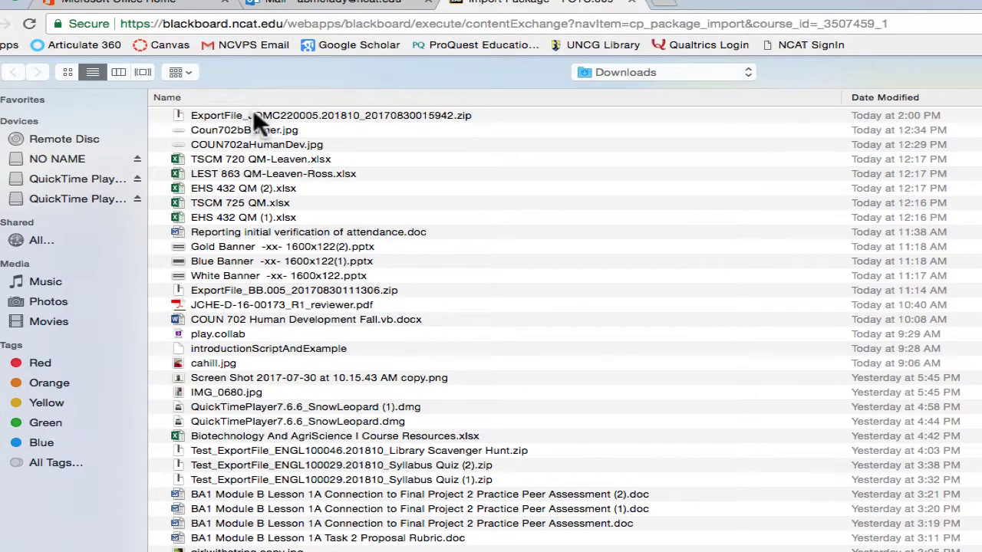
click(252, 114)
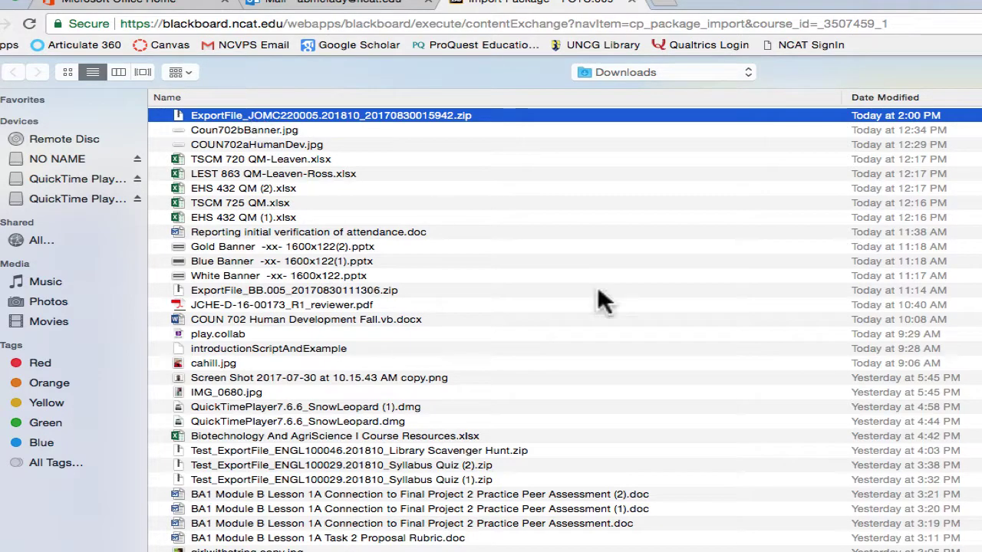
key(Return)
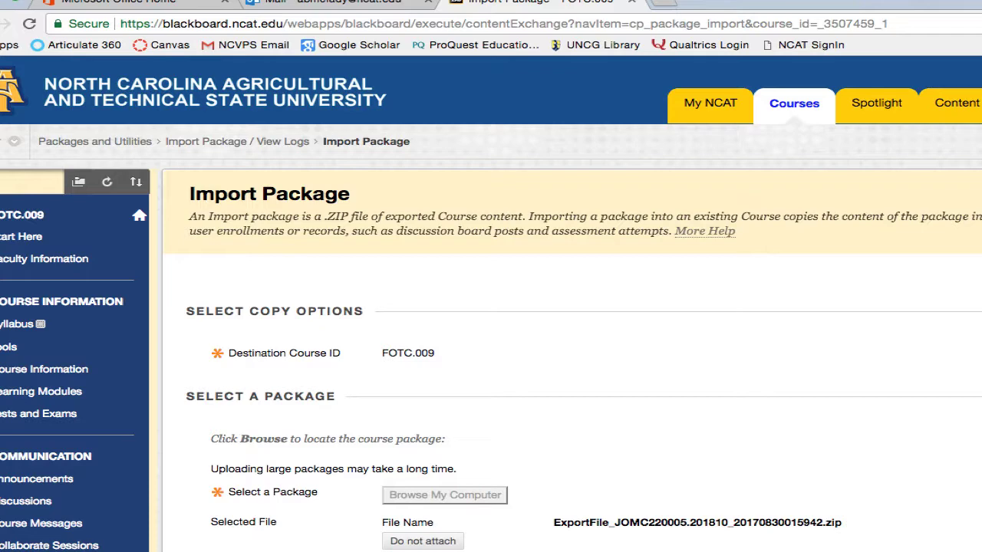
Include Content Areas, Grade Center Columns and Settings, and Tests, Surveys, and Pools, and submit the package import
scroll(491, 306, down, 8)
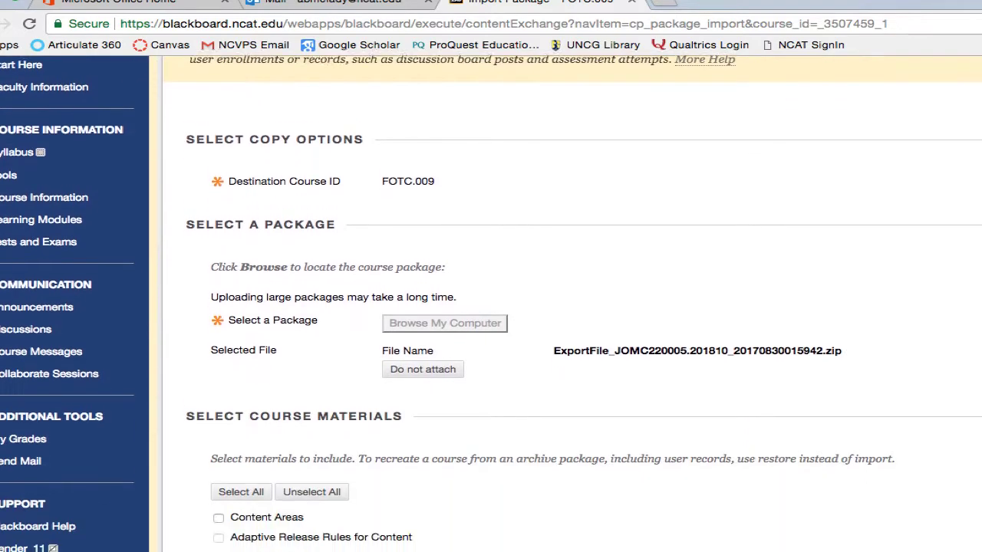
scroll(490, 307, down, 5)
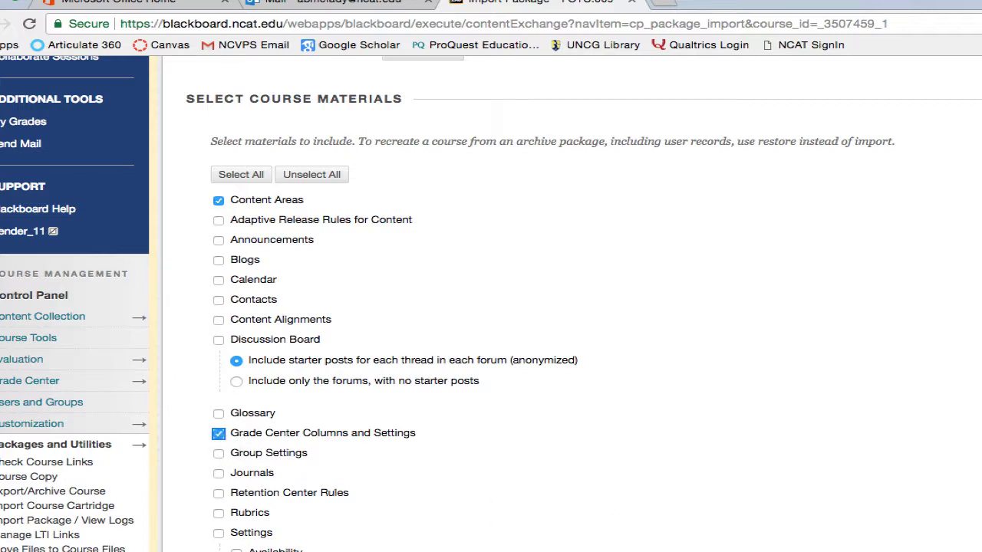
scroll(491, 306, down, 2)
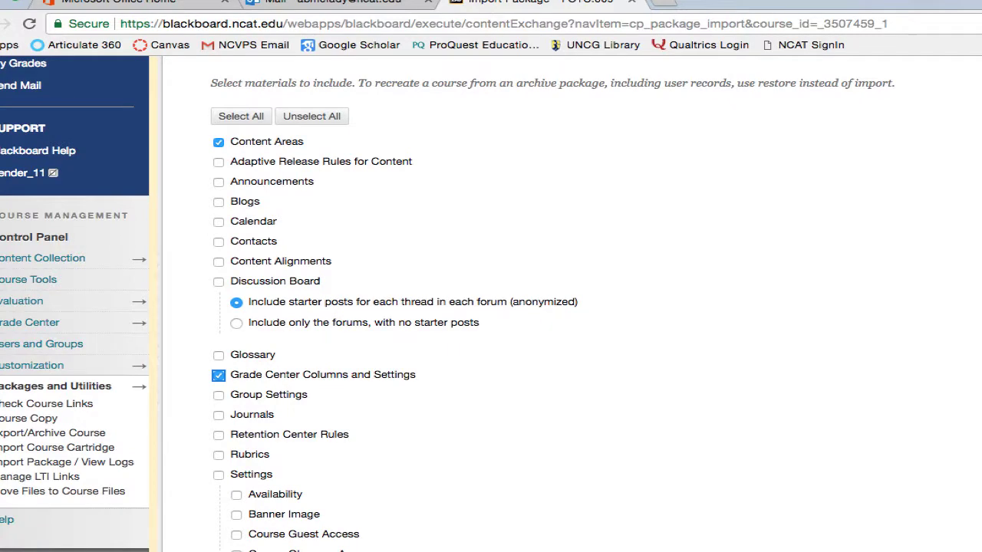
click(217, 414)
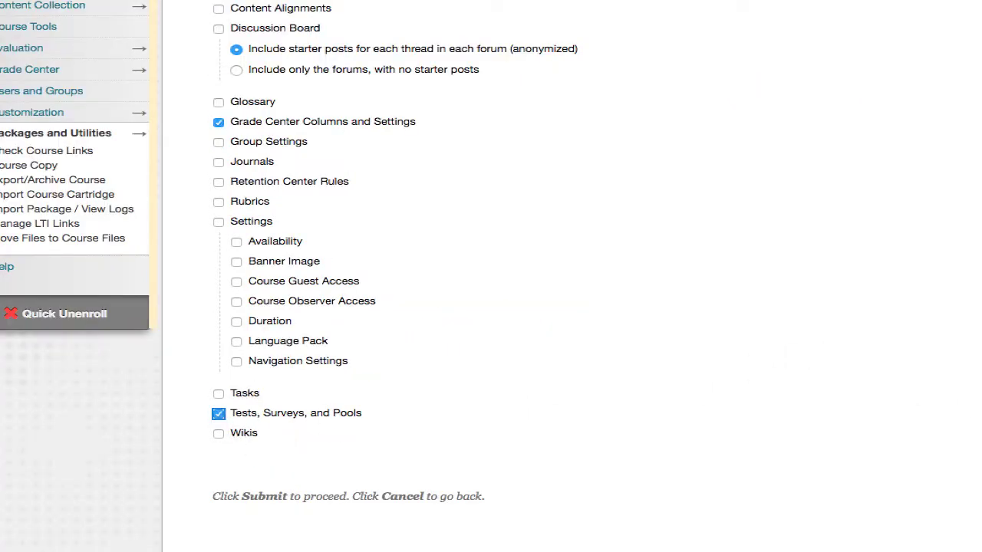
click(903, 524)
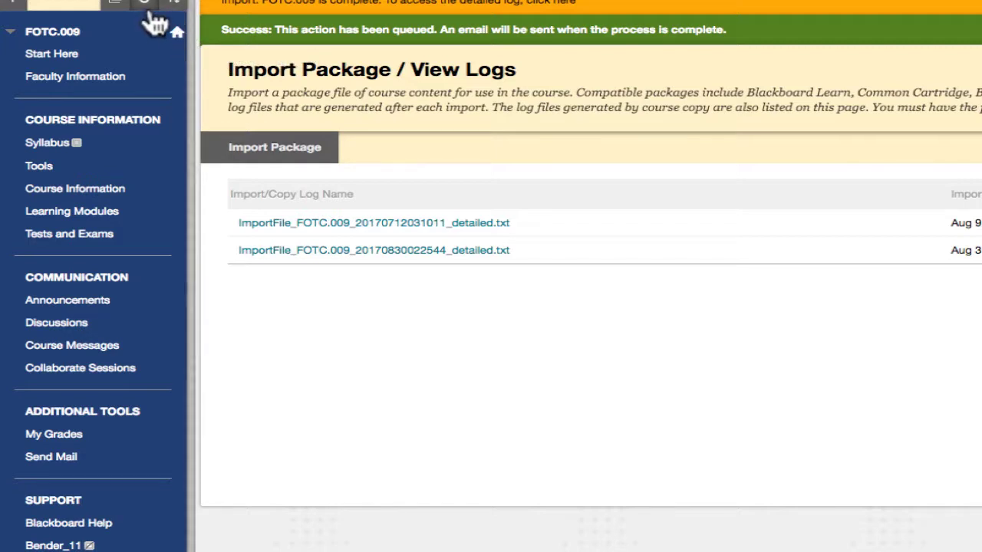
Return to the course home page and view the link options of the imported Bender_11 content area, leaving without choosing one
click(178, 44)
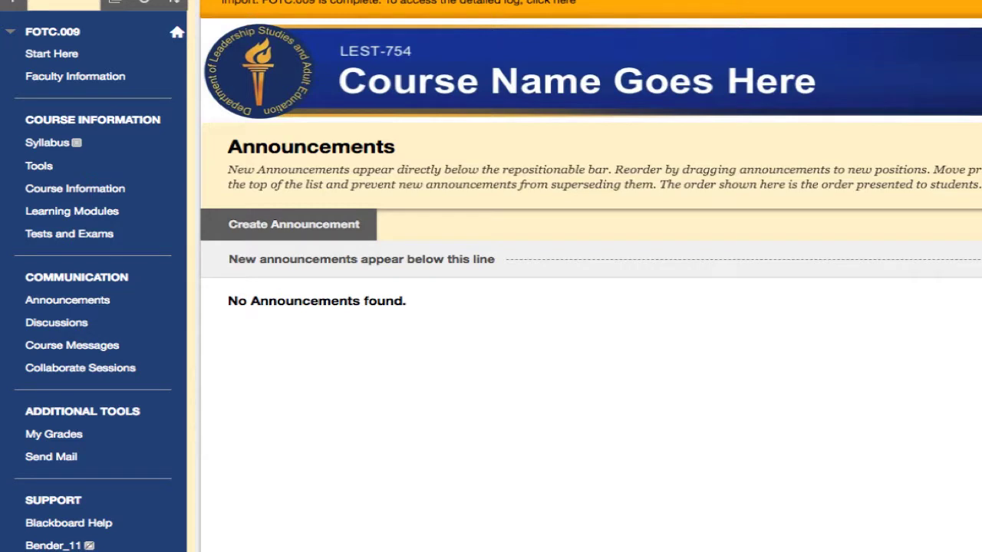
scroll(852, 213, down, 3)
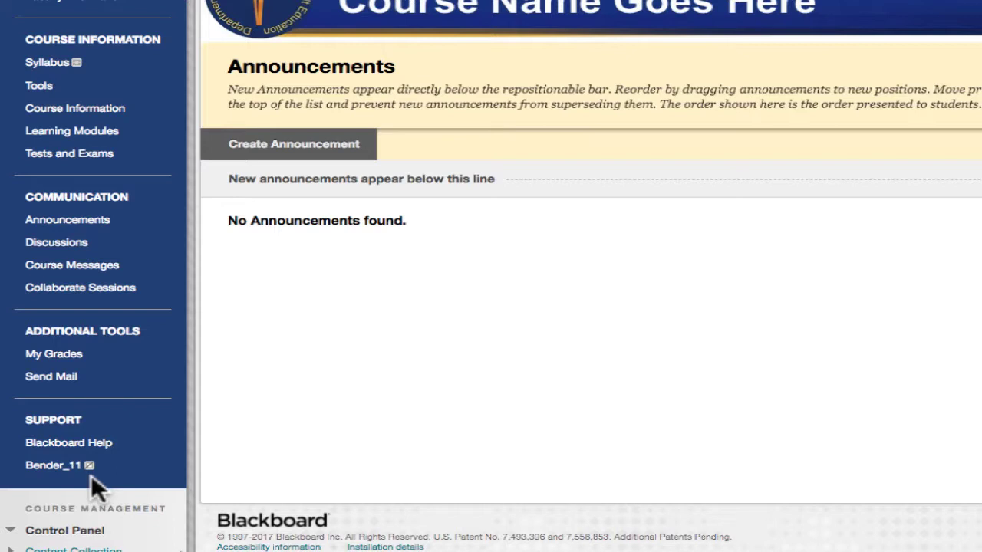
click(174, 469)
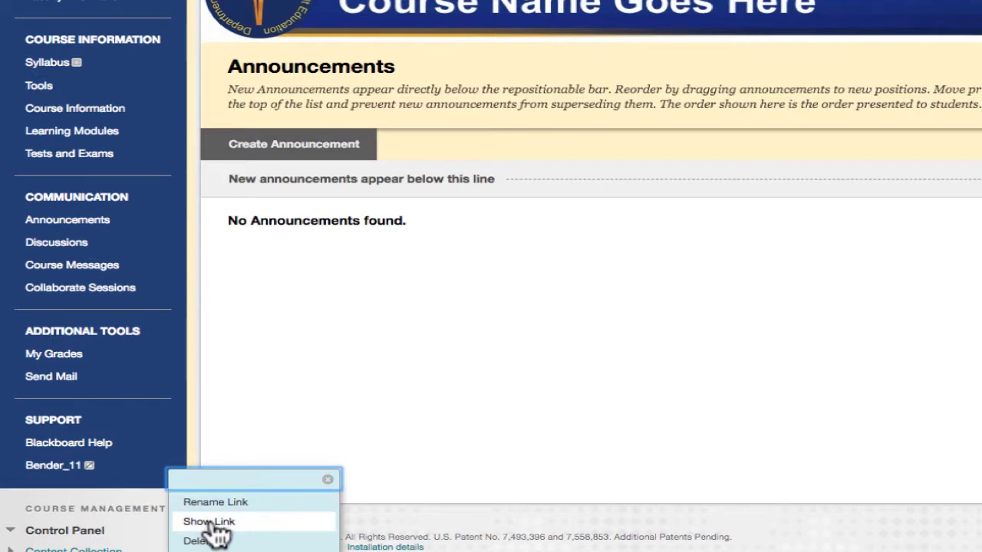
click(481, 429)
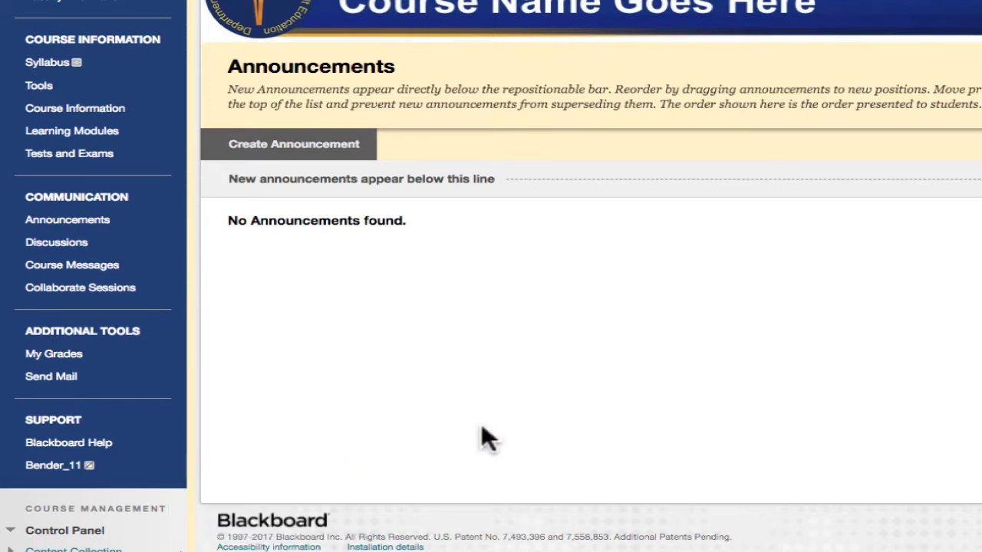
Open the Exercises folder within Instructor Resources in the Bender_11 content area to view its chapter items
click(60, 469)
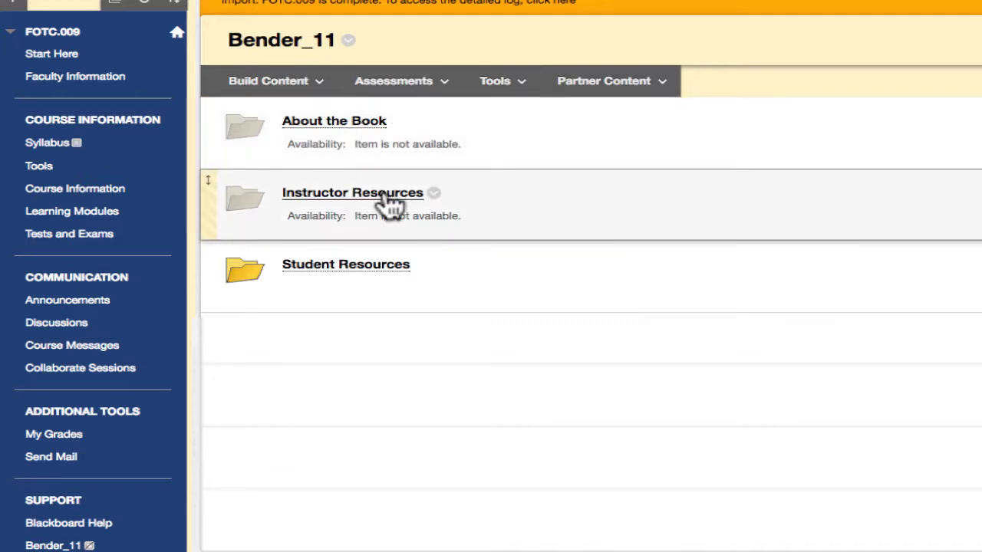
click(387, 197)
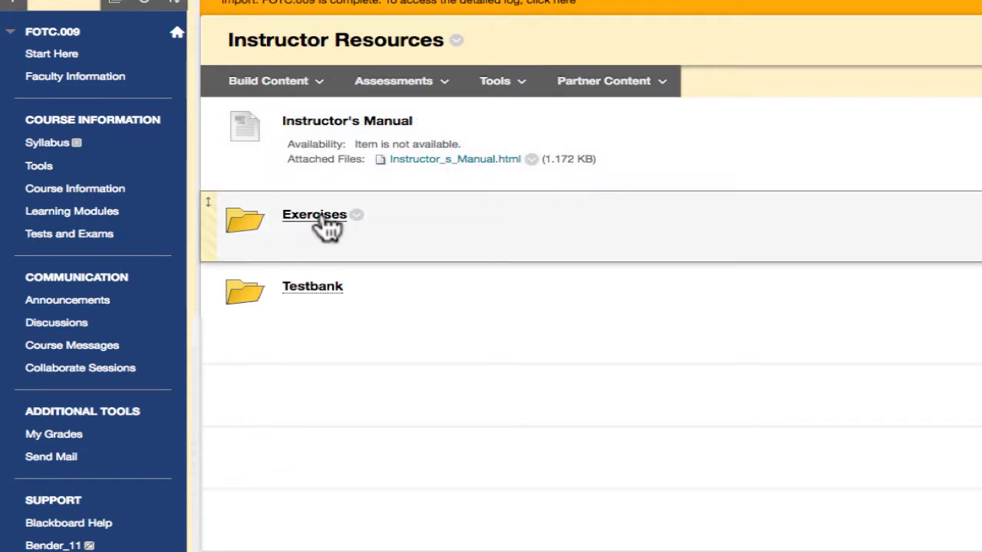
click(325, 220)
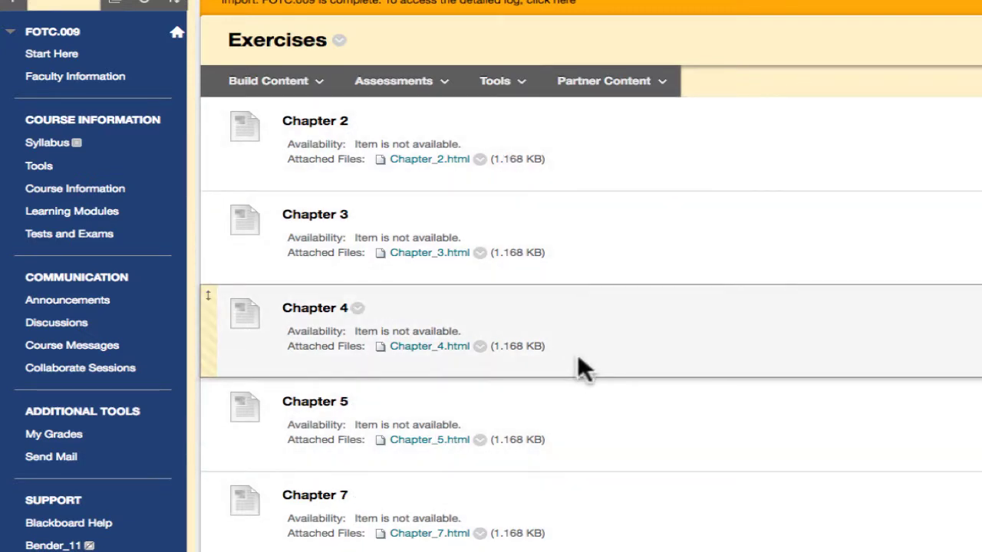
Open the Testbank folder within Bender_11's Instructor Resources and look through the chapter test banks
click(58, 545)
click(349, 191)
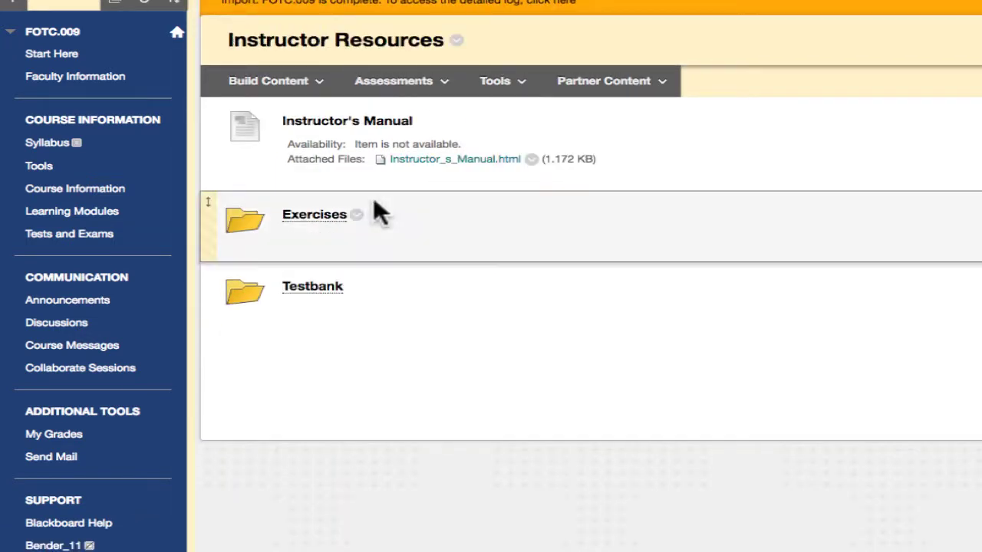
click(329, 290)
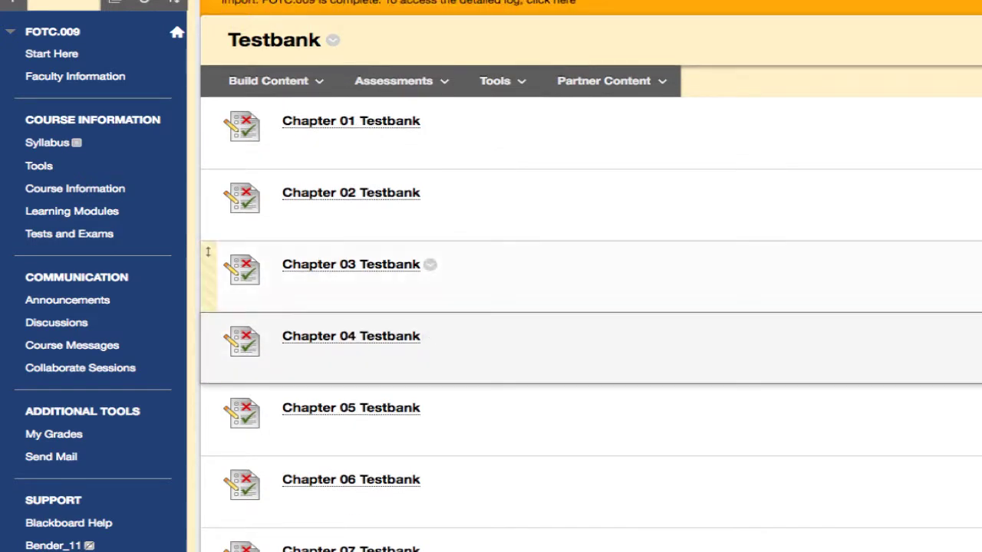
scroll(491, 307, down, 10)
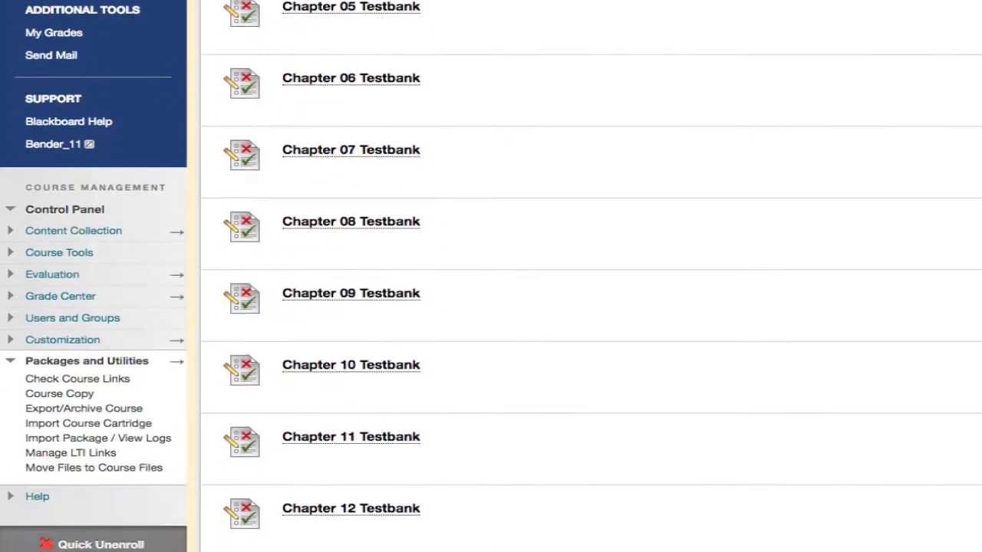
scroll(491, 276, down, 6)
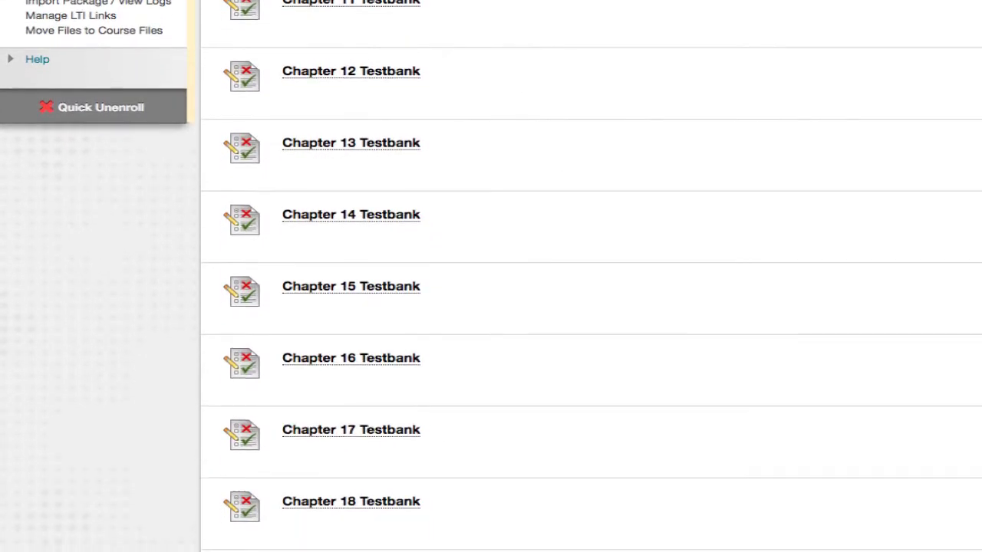
scroll(491, 276, down, 3)
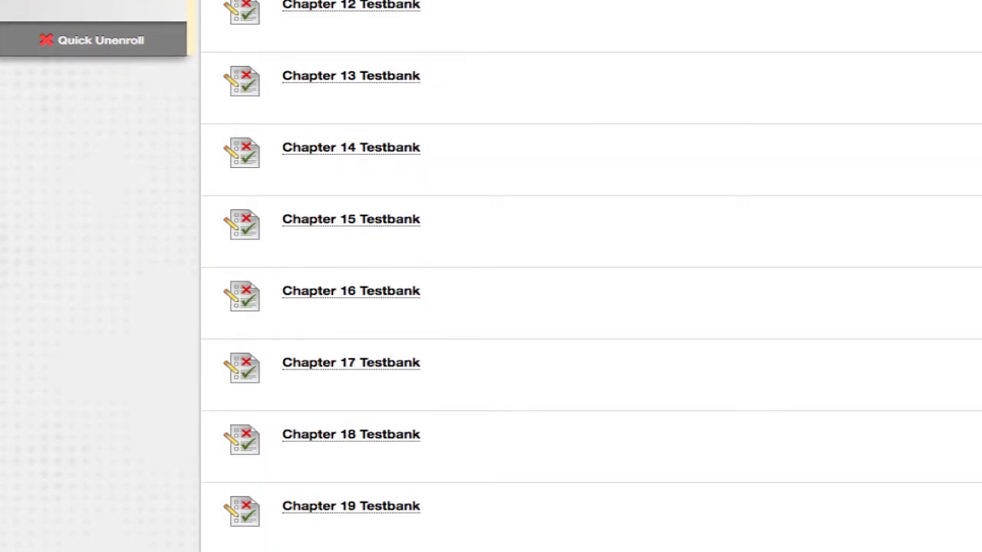
scroll(490, 276, up, 18)
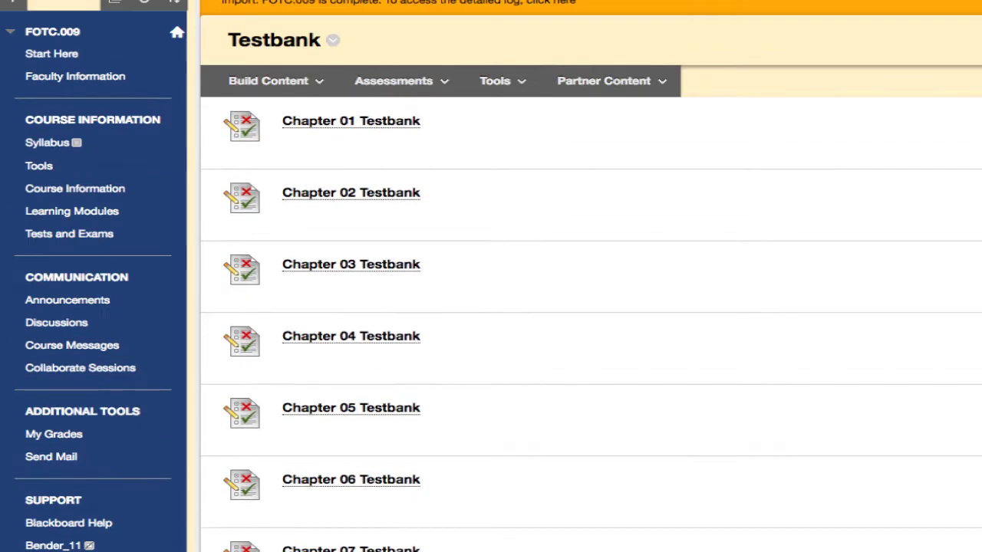
scroll(490, 276, down, 3)
scroll(491, 276, up, 2)
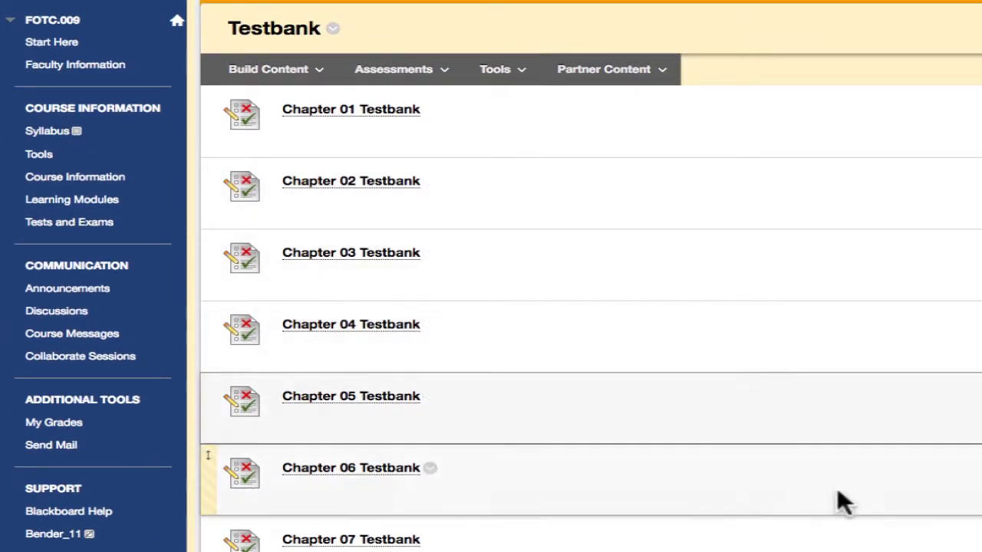
View the contents of the Chapter 3 - Newswriting Style folder in Bender_11's first Student Resources folder
click(52, 535)
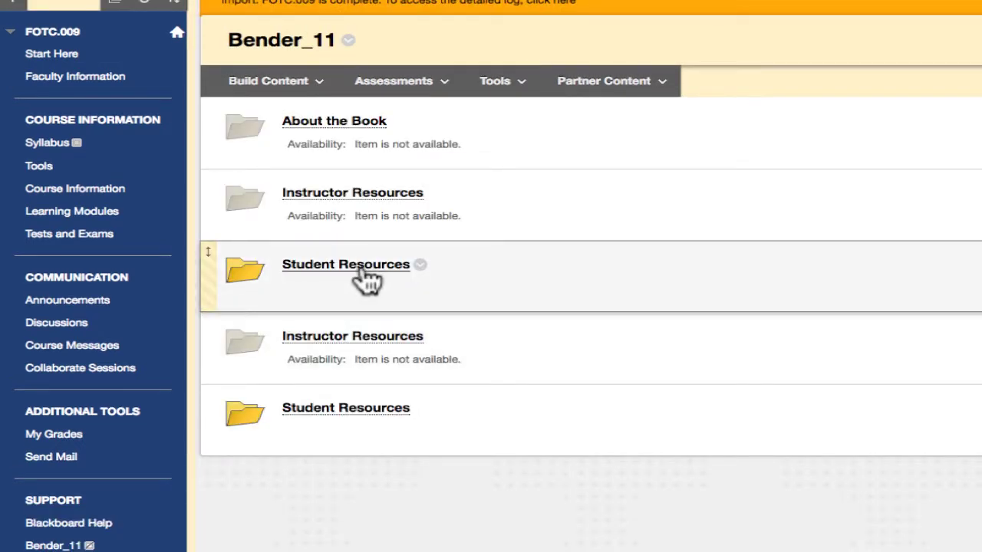
click(379, 276)
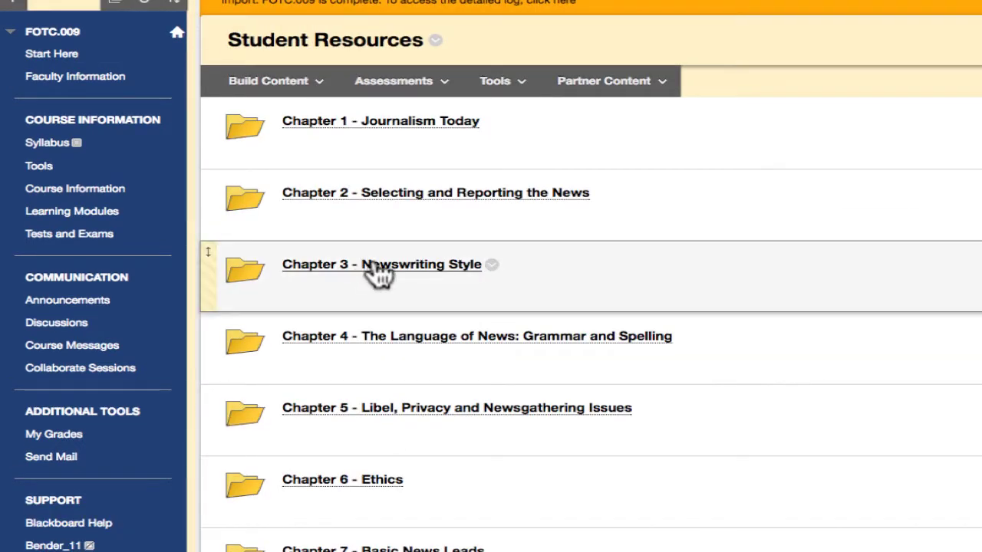
click(376, 269)
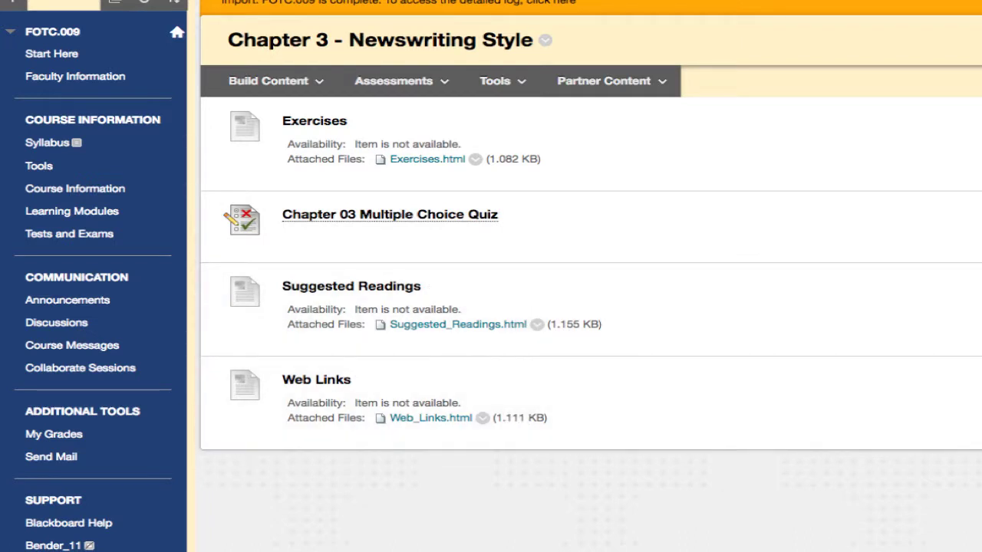
scroll(591, 276, down, 1)
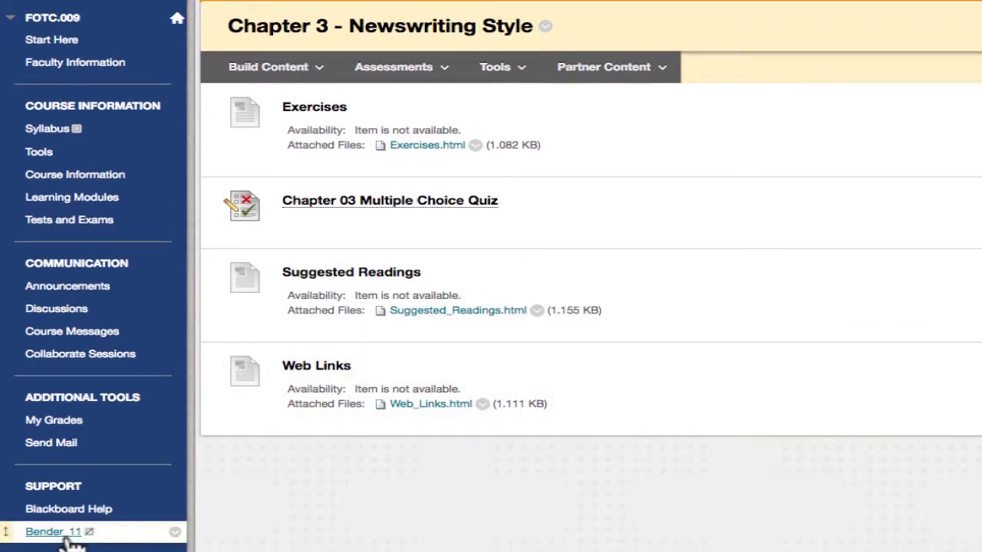
Open the Student Resources folder in Bender_11 and view the available options for the Chapter 3 - Newswriting Style folder
click(66, 537)
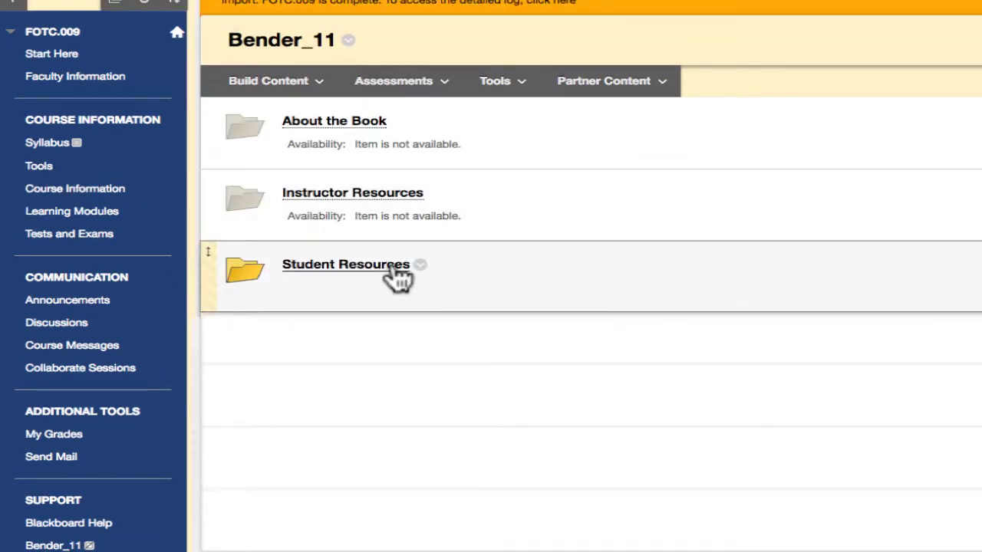
click(397, 276)
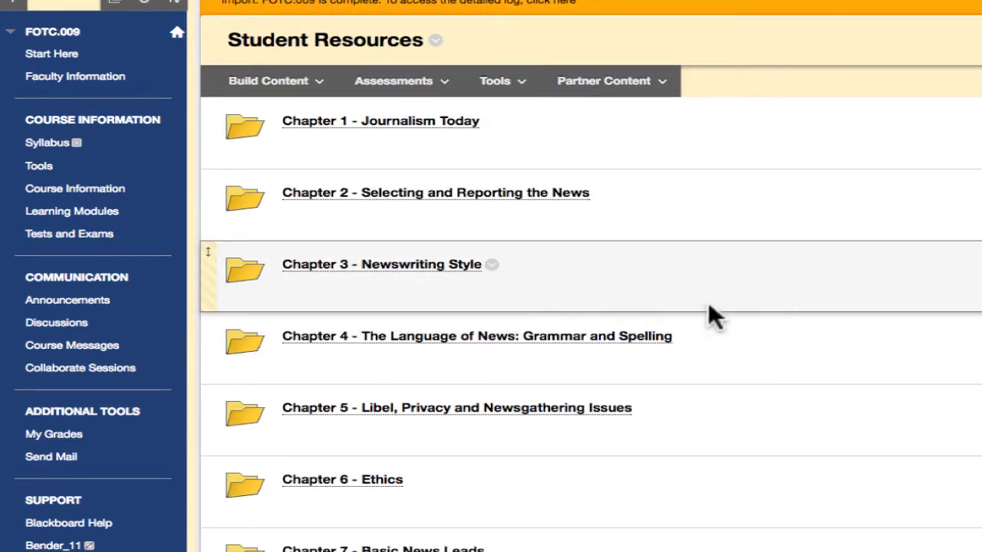
click(491, 266)
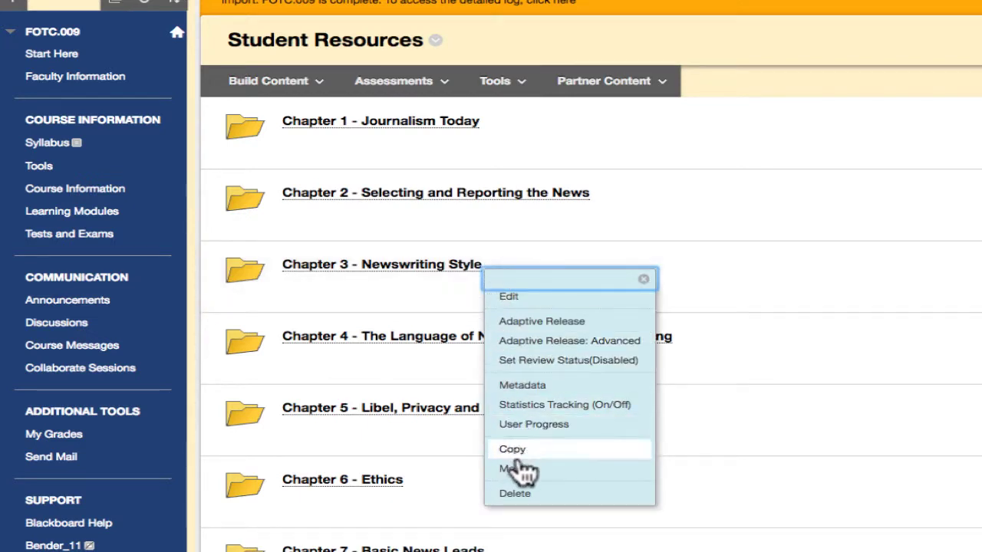
click(493, 268)
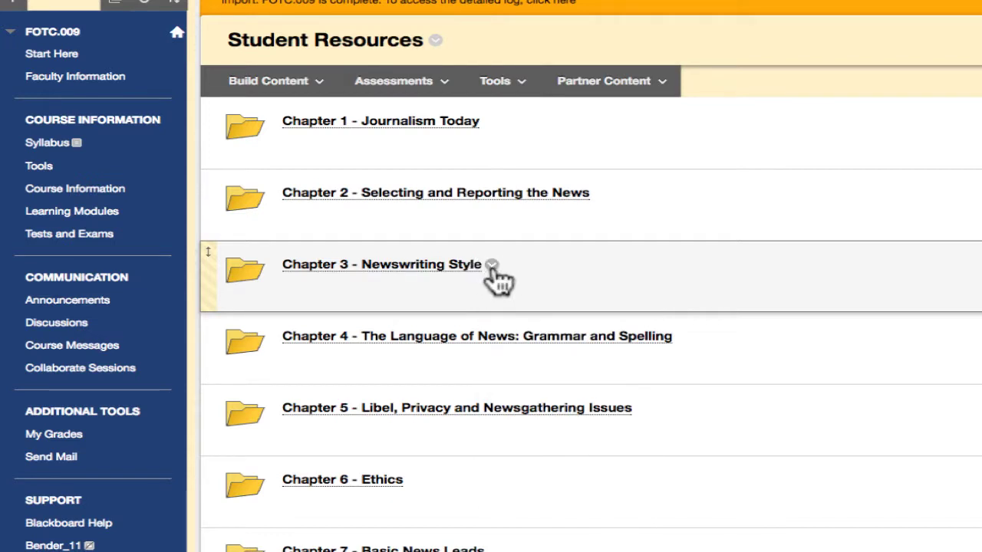
Start moving the Chapter 3 - Newswriting Style folder and browse the destination folders in FOTC.009, closing the list without choosing one
click(491, 266)
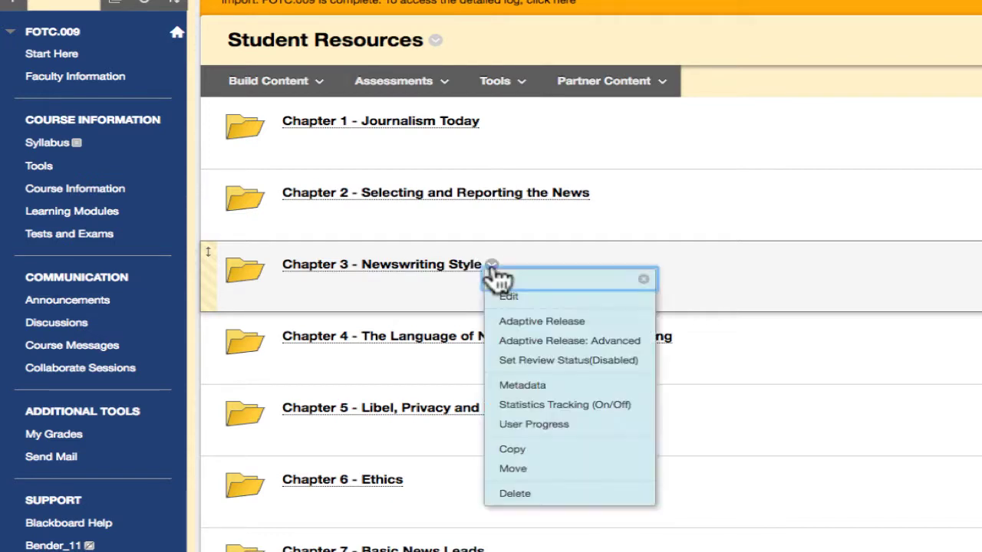
click(533, 471)
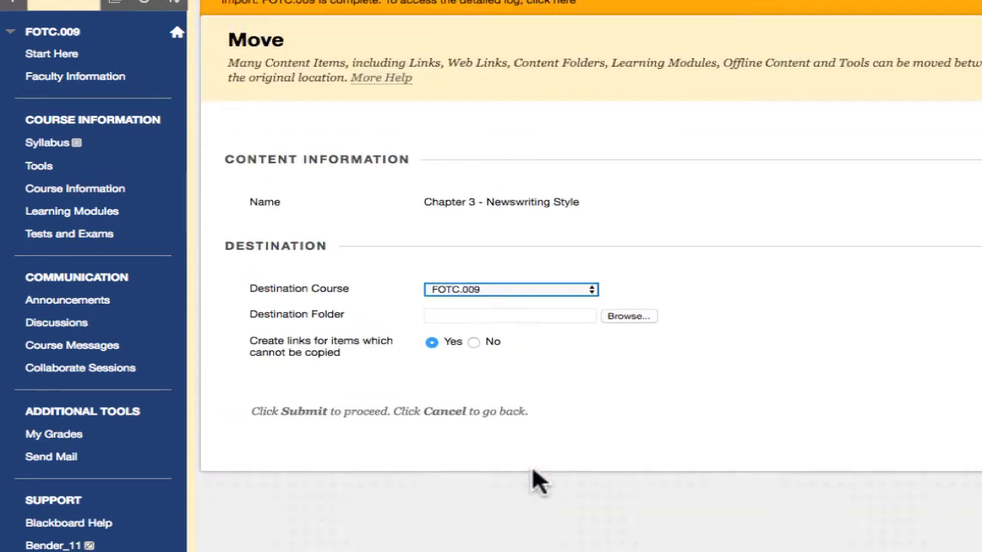
click(629, 316)
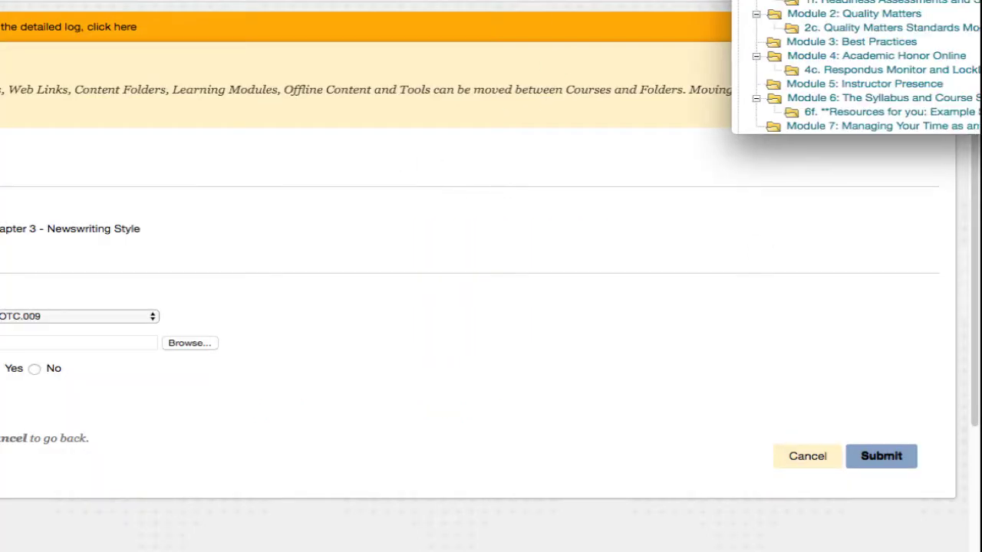
drag(897, 0, 526, 0)
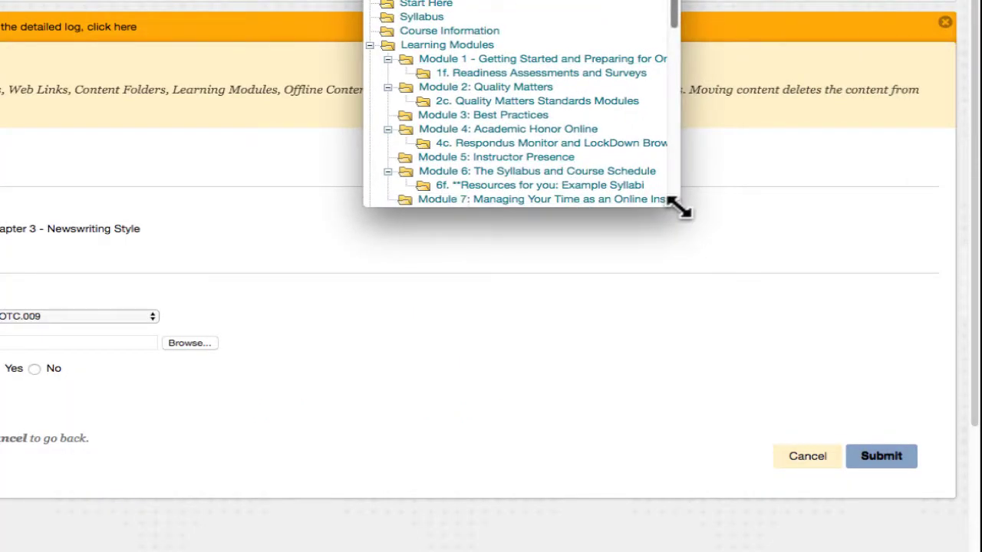
drag(679, 208, 765, 551)
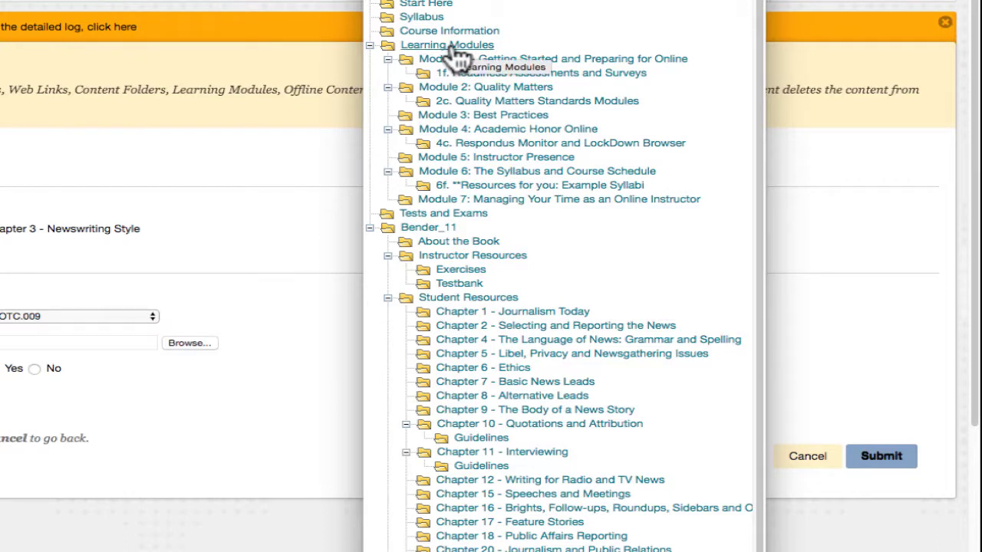
click(825, 432)
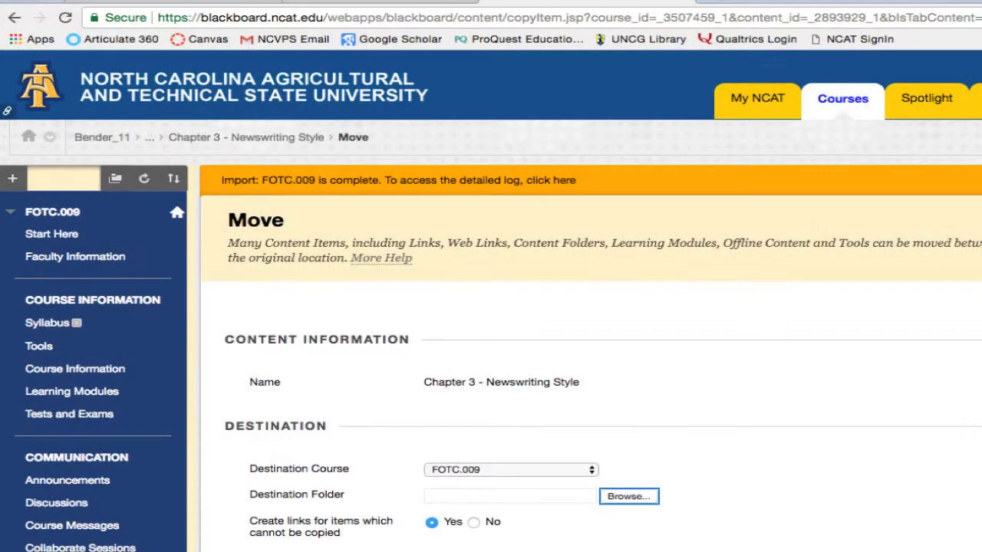
Open the Full Grade Center and look through its columns for the imported chapter tests and quizzes
scroll(491, 307, down, 5)
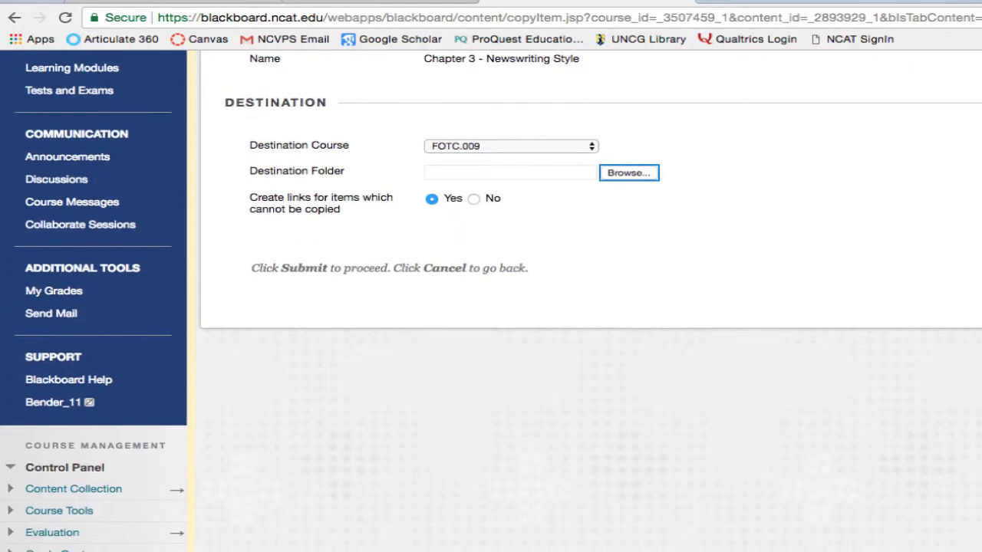
scroll(490, 307, down, 1)
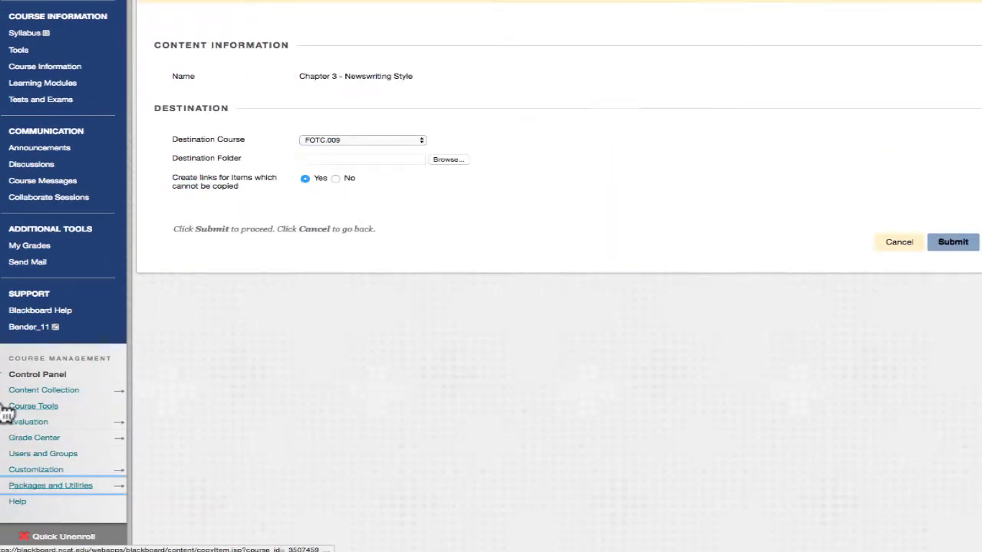
click(26, 440)
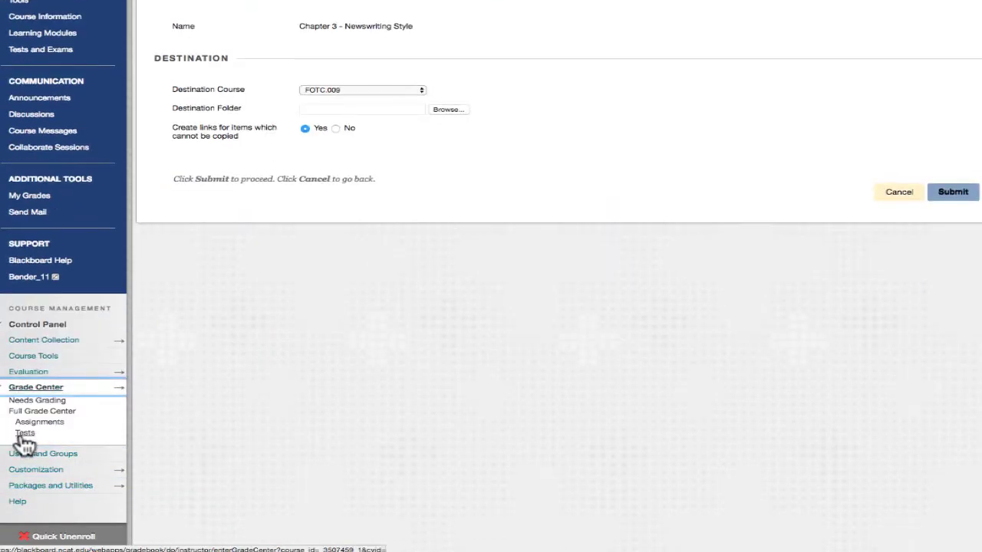
click(27, 414)
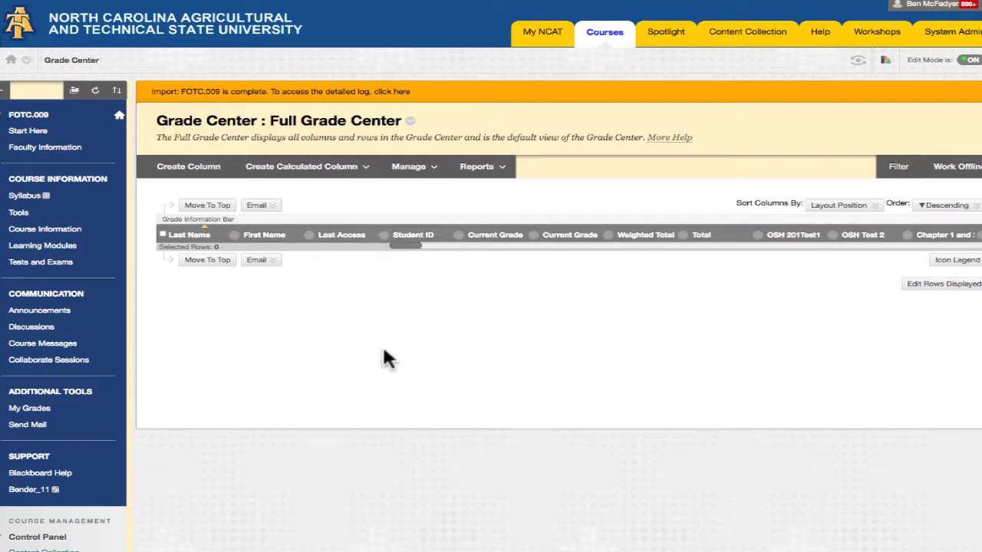
drag(408, 245, 407, 273)
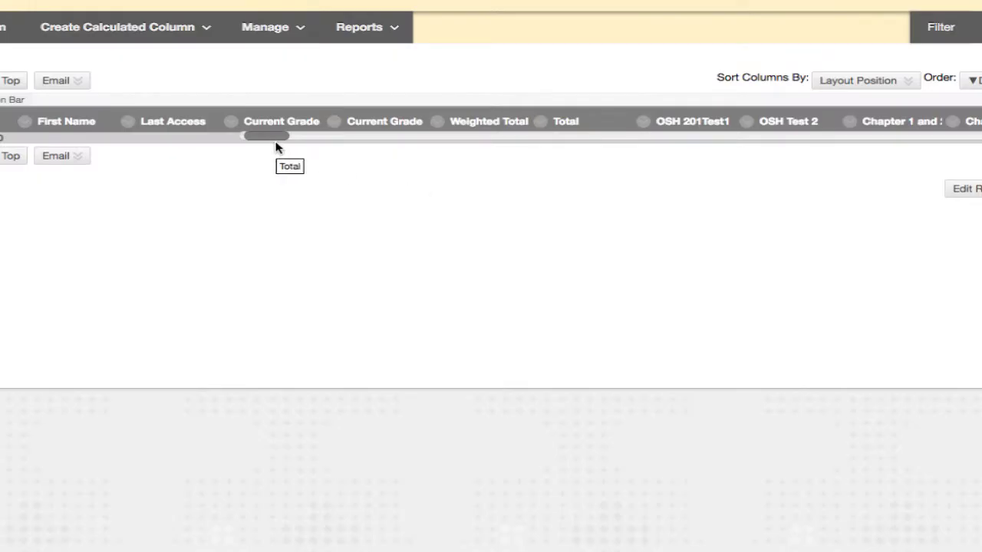
drag(278, 143, 504, 160)
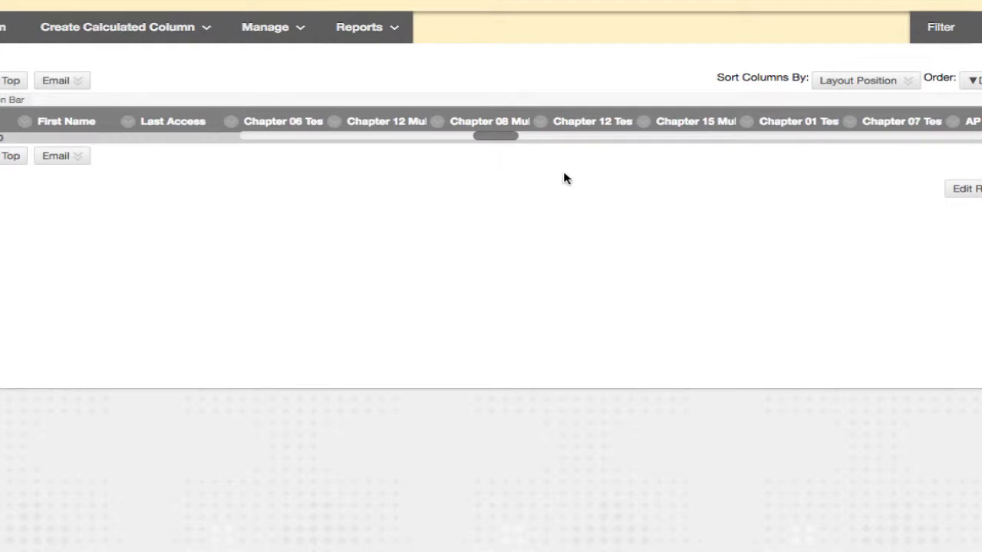
click(642, 128)
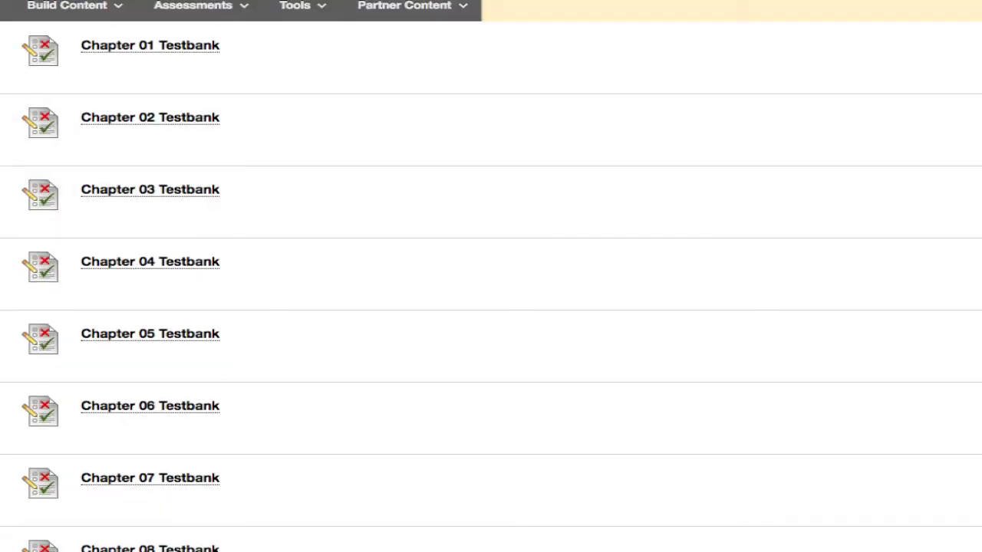
Look through the chapter test banks in the Testbank folder and open the options for the Chapter 12 Testbank
scroll(491, 276, down, 2)
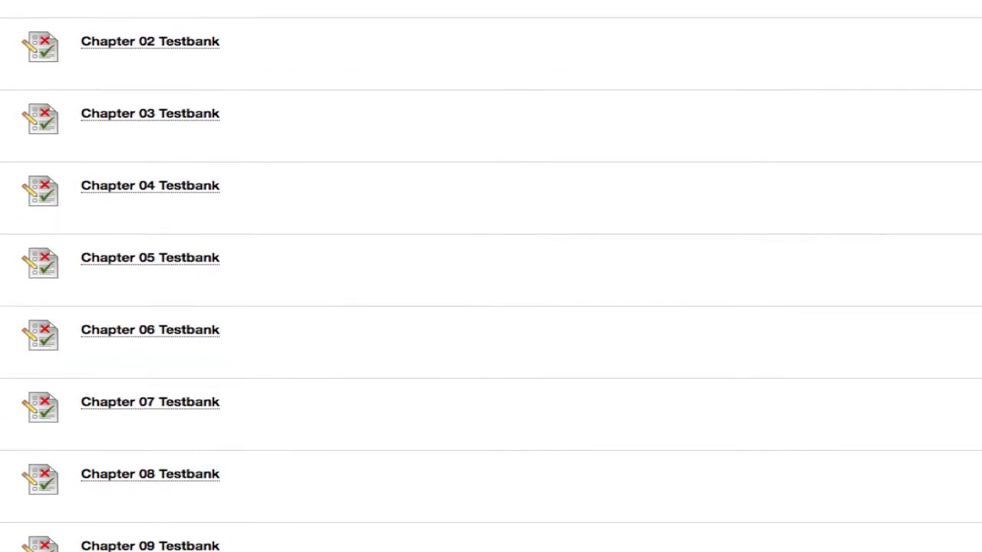
scroll(358, 274, down, 10)
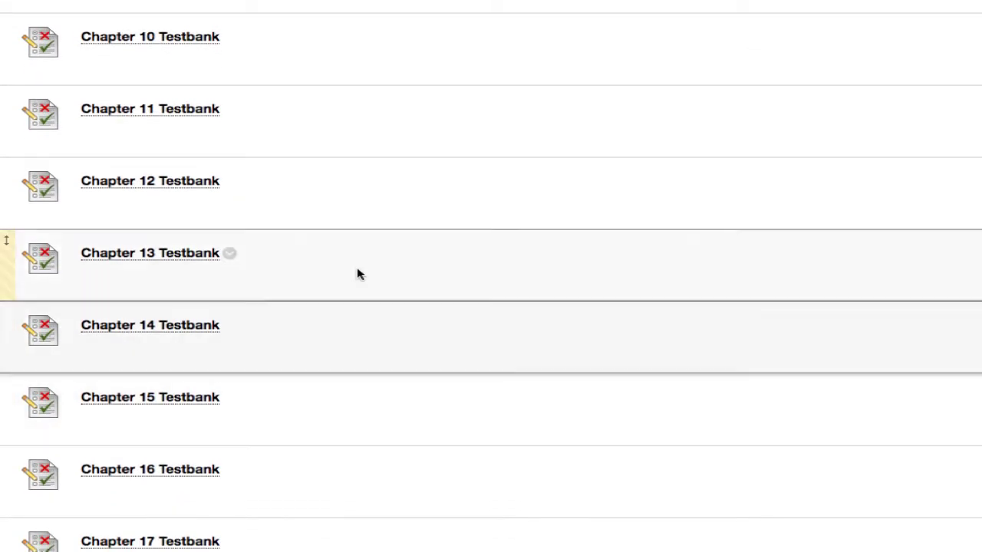
click(231, 186)
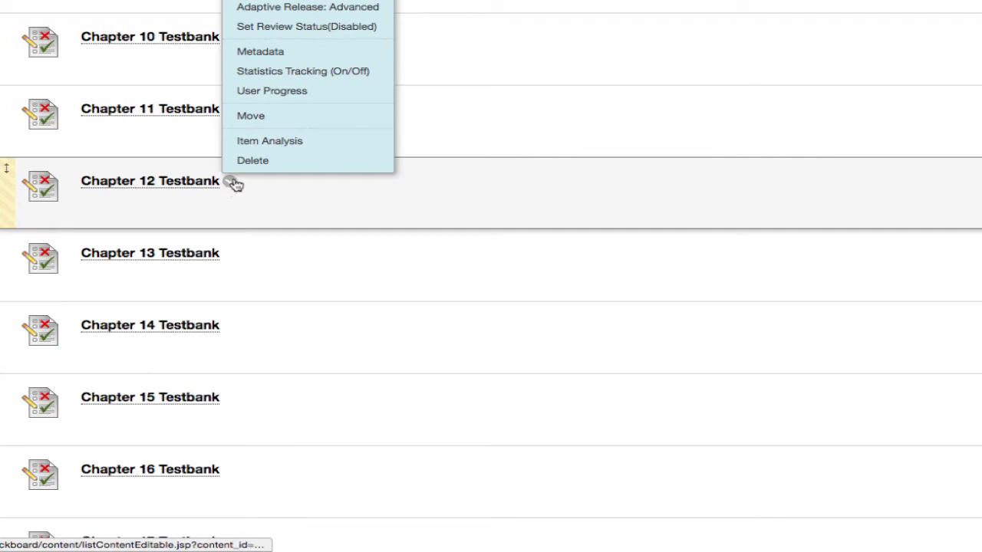